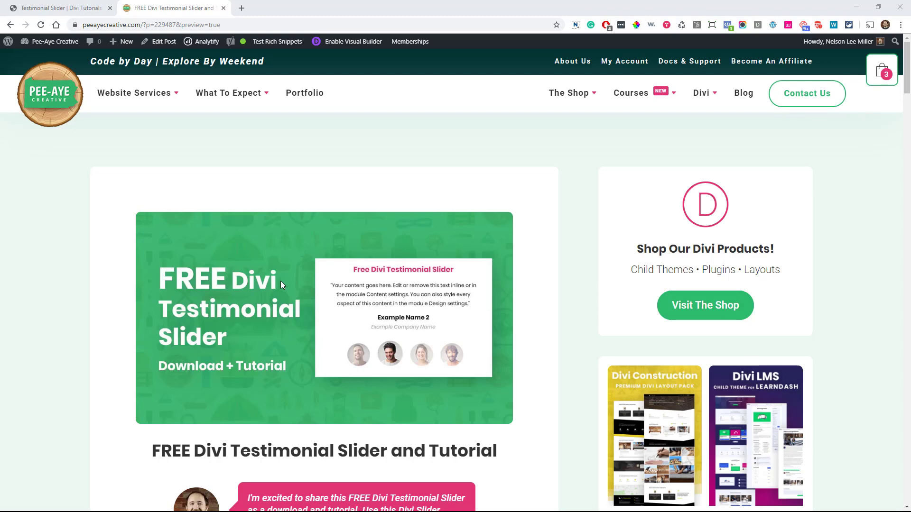
Scroll to the demo slider and switch through reviewers 2, 3 and 4 via their photos, ending on Example Name 2.
scroll(280, 281, "down", 2)
scroll(306, 263, "down", 6)
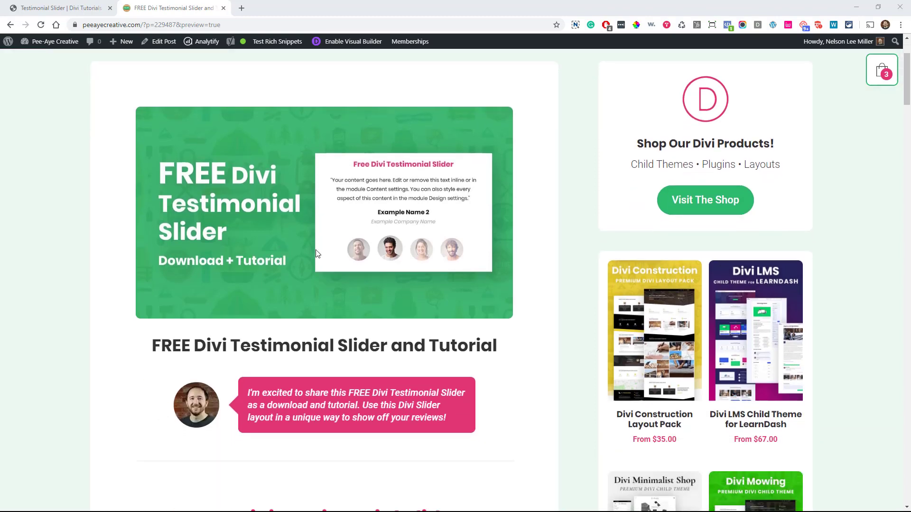
scroll(489, 319, "down", 2)
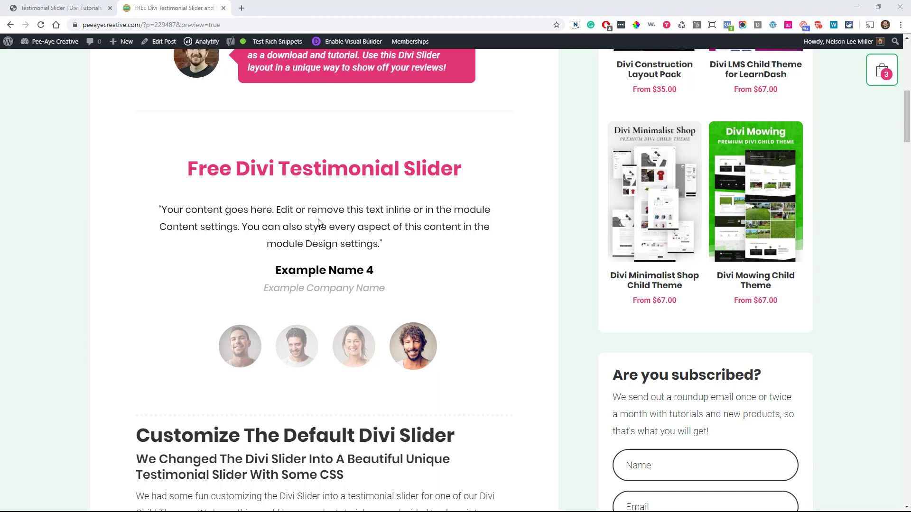
left_click(314, 343)
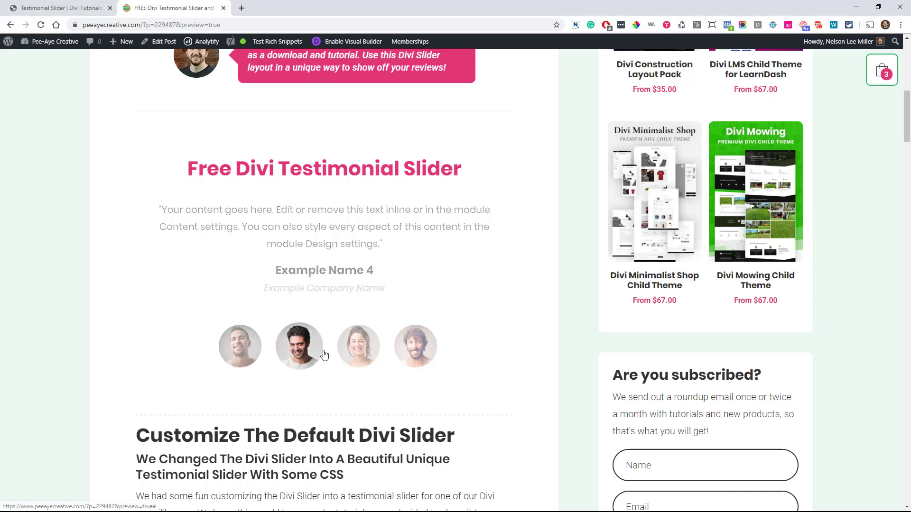
left_click(359, 354)
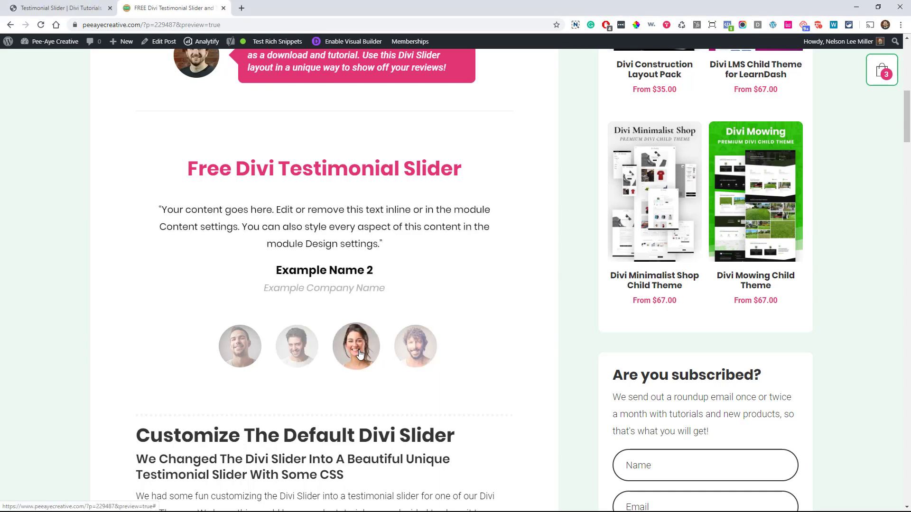
left_click(416, 353)
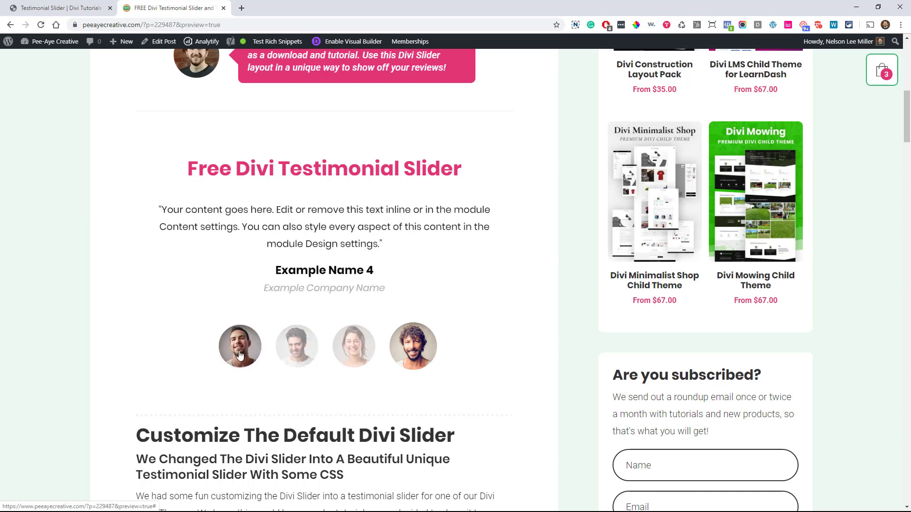
left_click(295, 353)
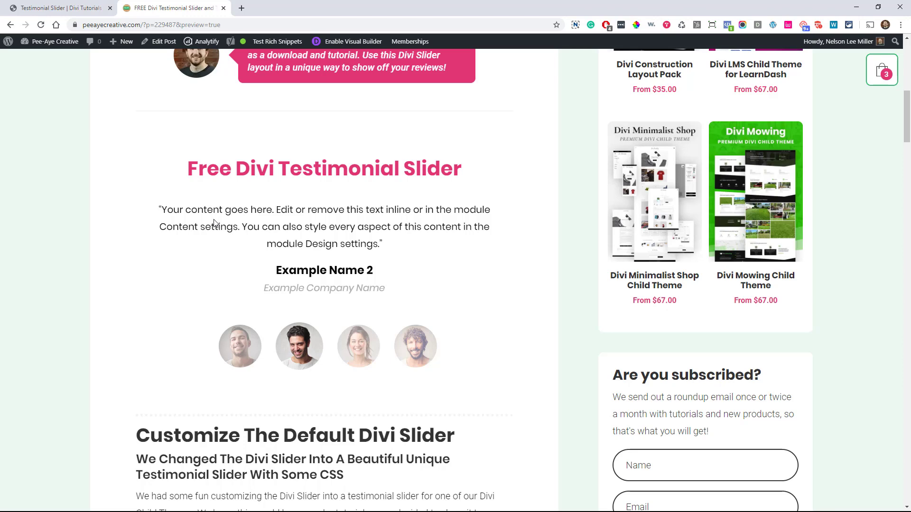
Scroll past the subscribe form and back, then switch to the 'Testimonial Slider | Divi Tutorials' page.
scroll(198, 277, "down", 3)
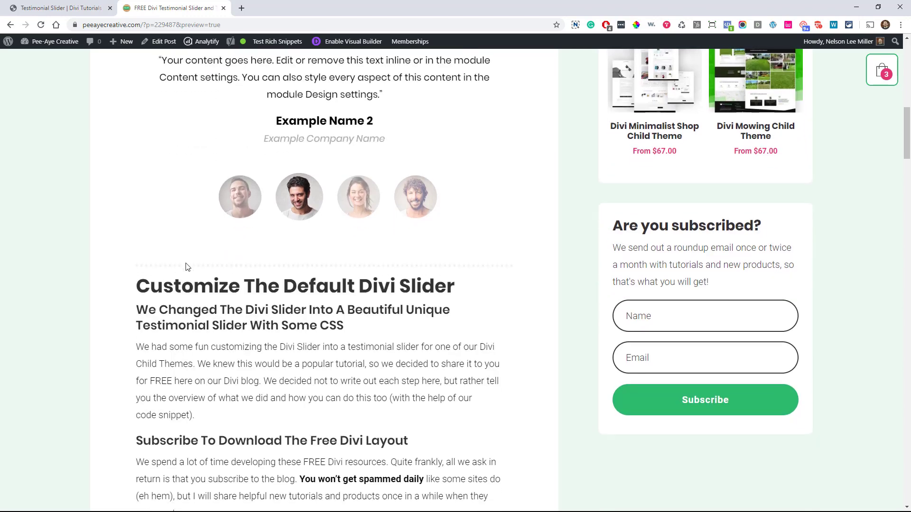
scroll(241, 278, "down", 8)
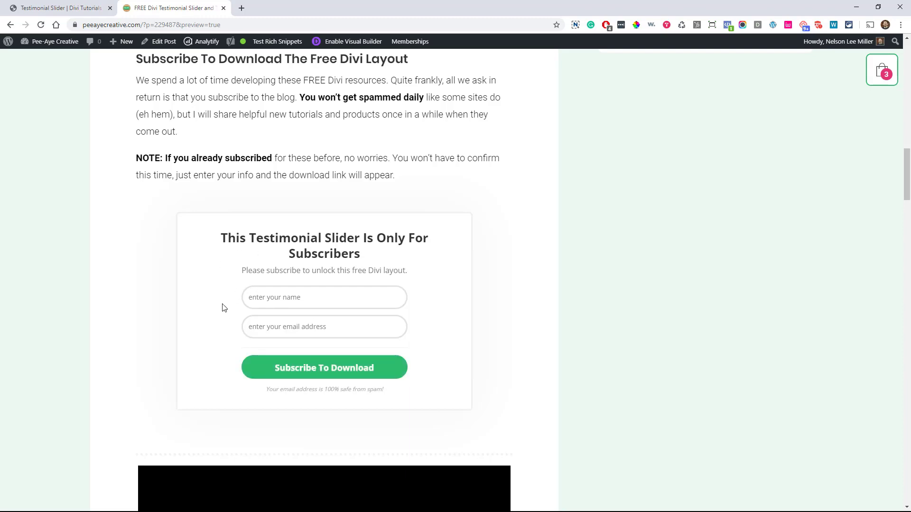
scroll(186, 275, "up", 10)
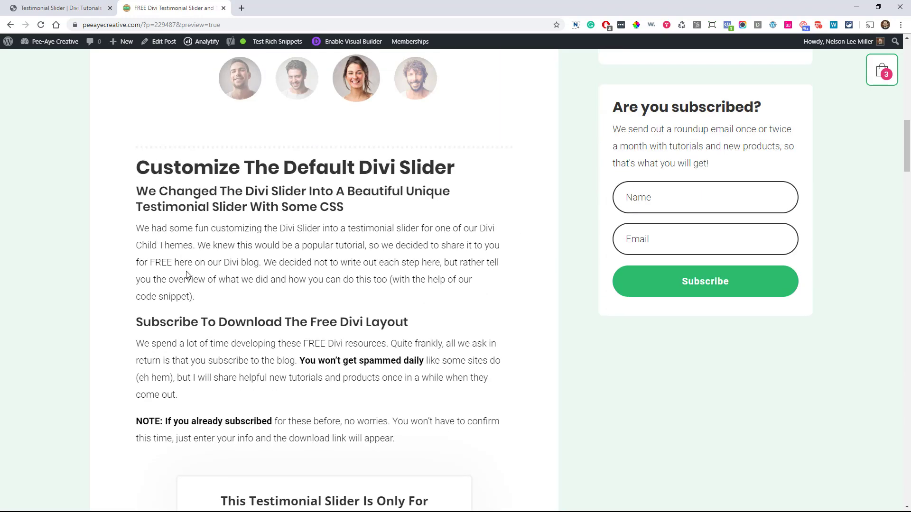
scroll(186, 275, "up", 2)
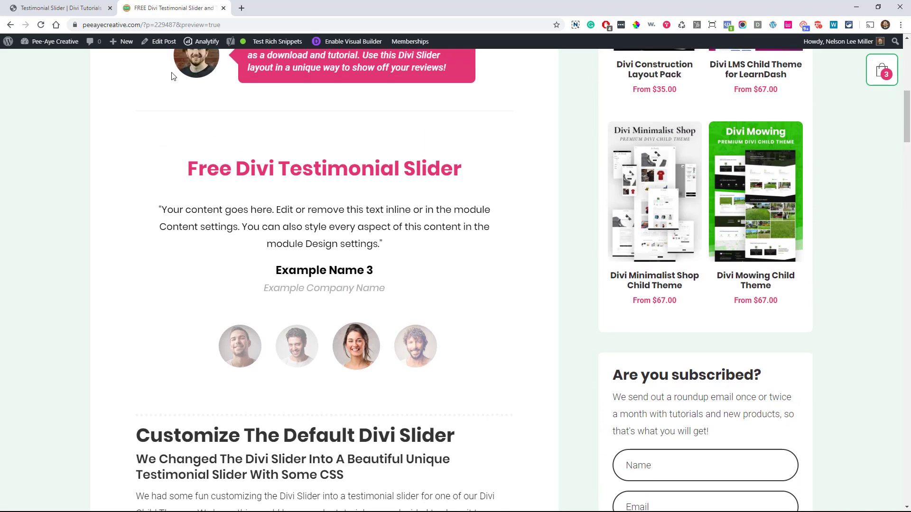
left_click(76, 8)
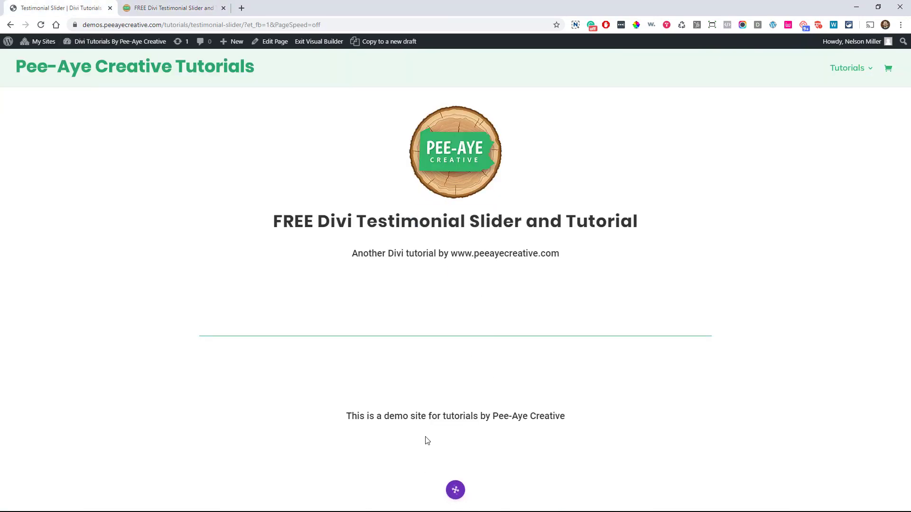
Open the Portability import option with Replace existing content unchecked.
left_click(455, 490)
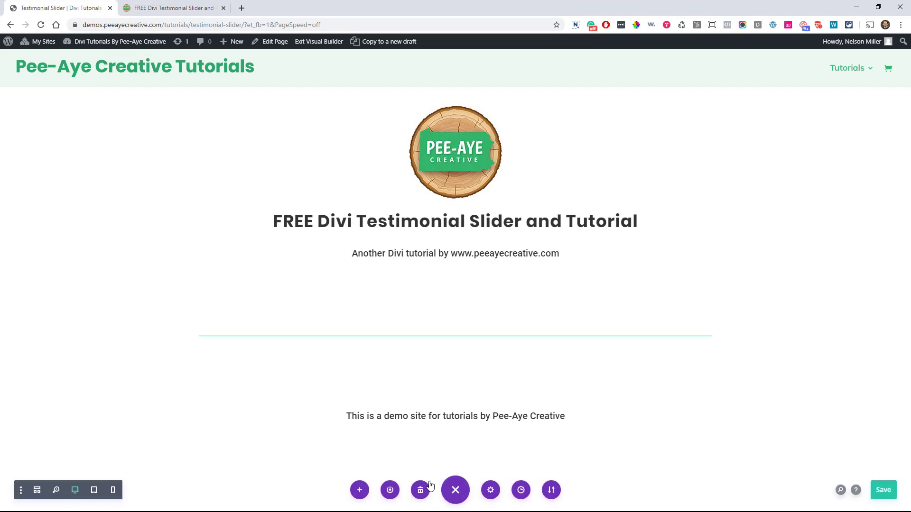
left_click(551, 491)
left_click(521, 360)
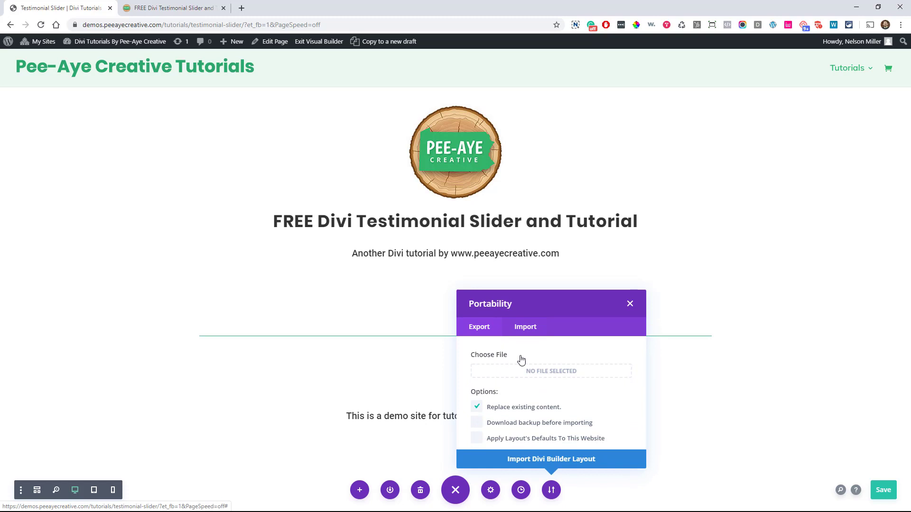
left_click(477, 375)
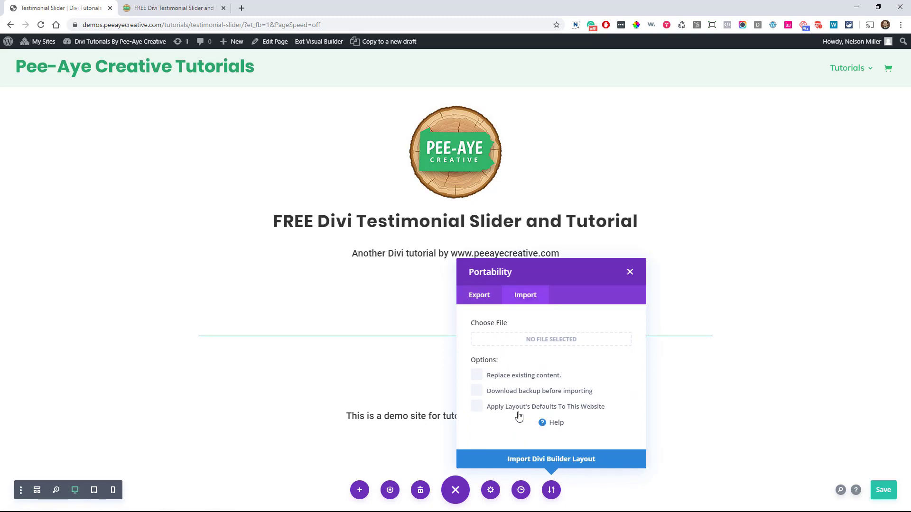
Import the 'Testimonial Slider by Pee-Aye Creative' JSON from Blog Posts > Testimonial Slider.
left_click(519, 344)
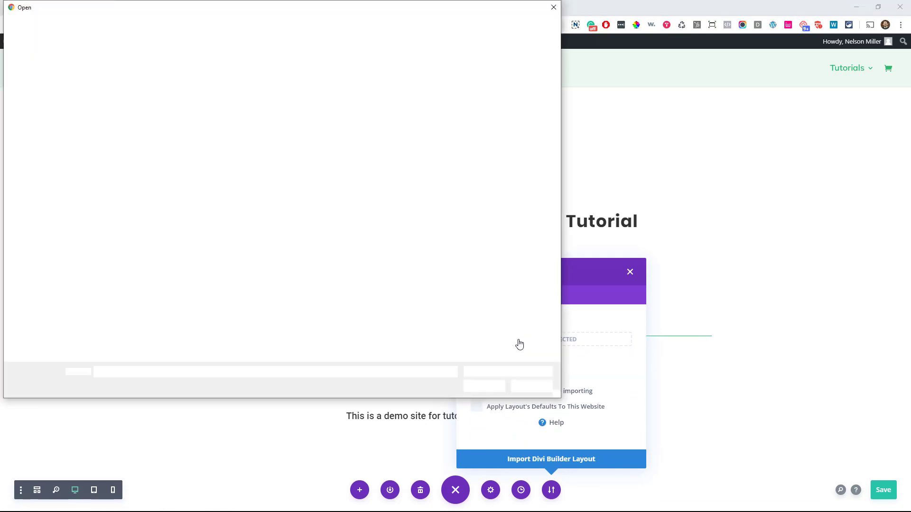
left_click(42, 139)
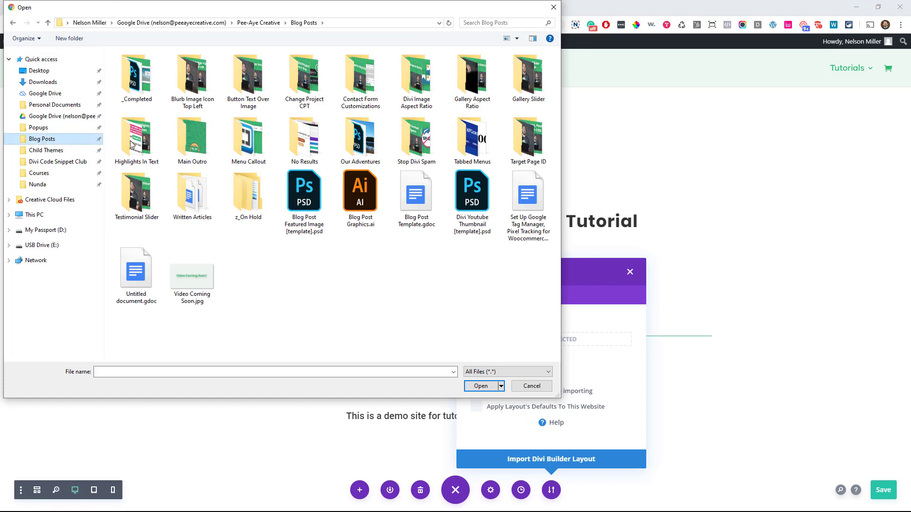
double_click(137, 194)
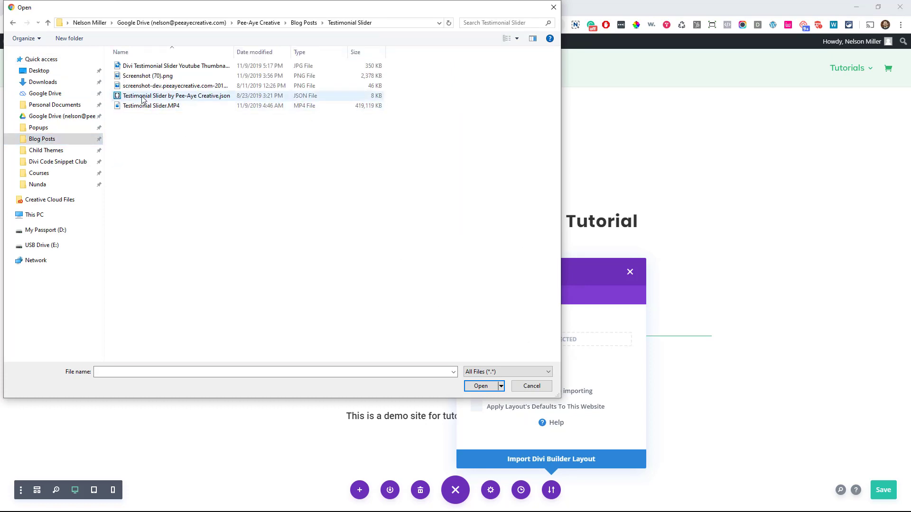
double_click(142, 97)
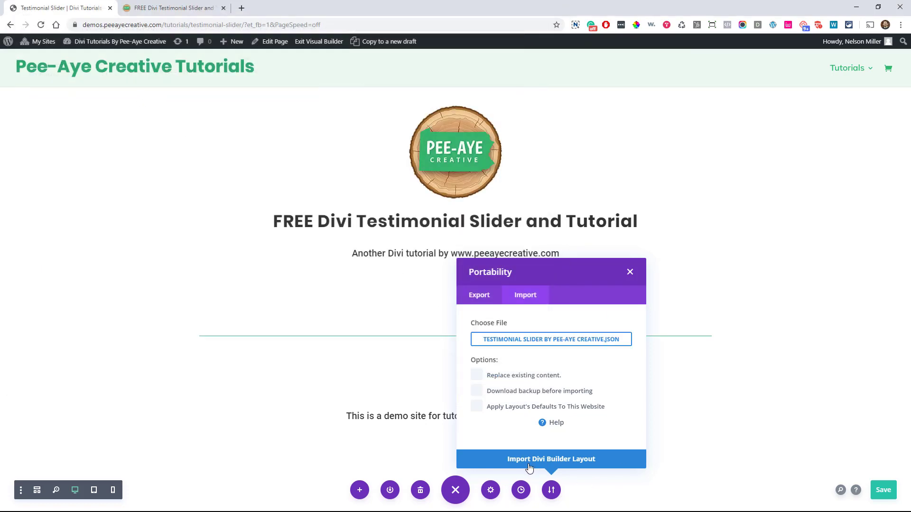
left_click(530, 459)
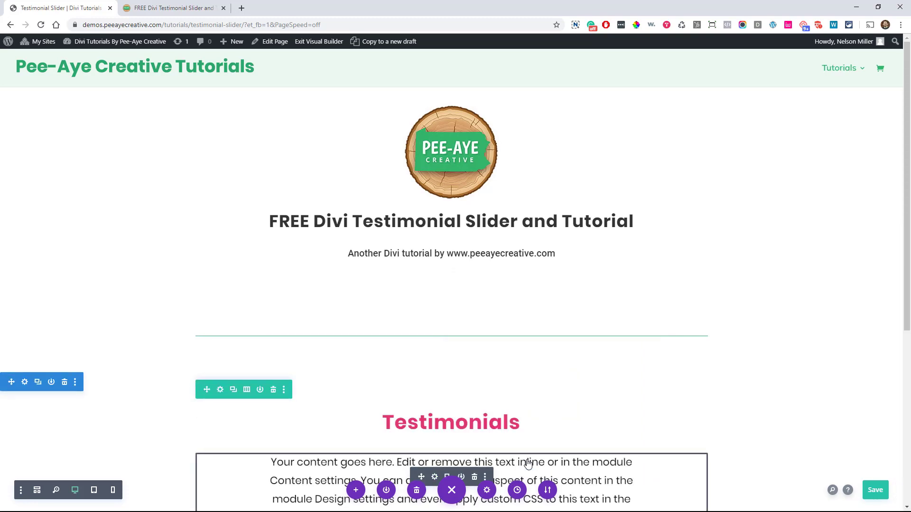
scroll(473, 328, "down", 5)
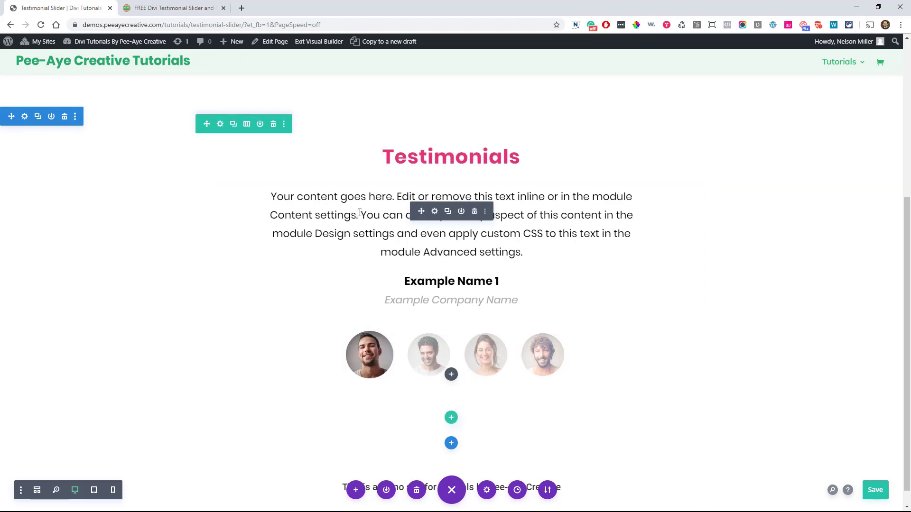
left_click(434, 213)
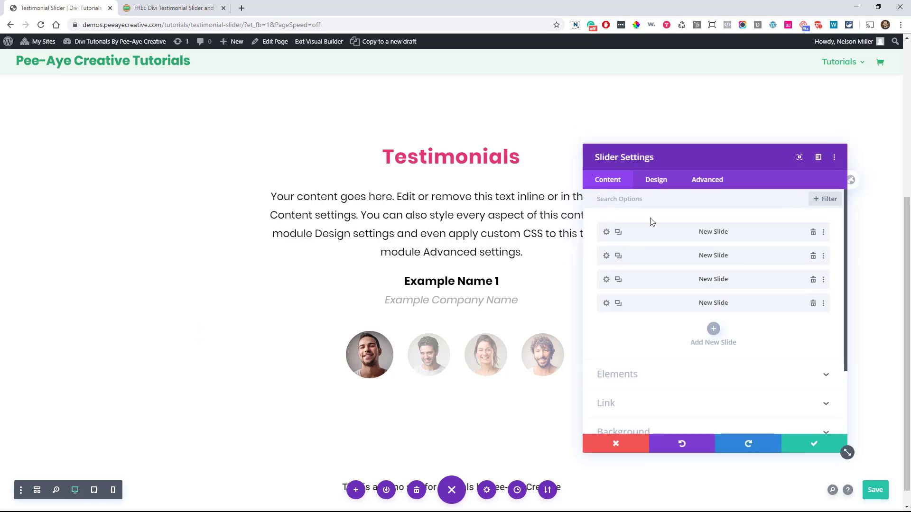
left_click(607, 233)
scroll(655, 294, "down", 3)
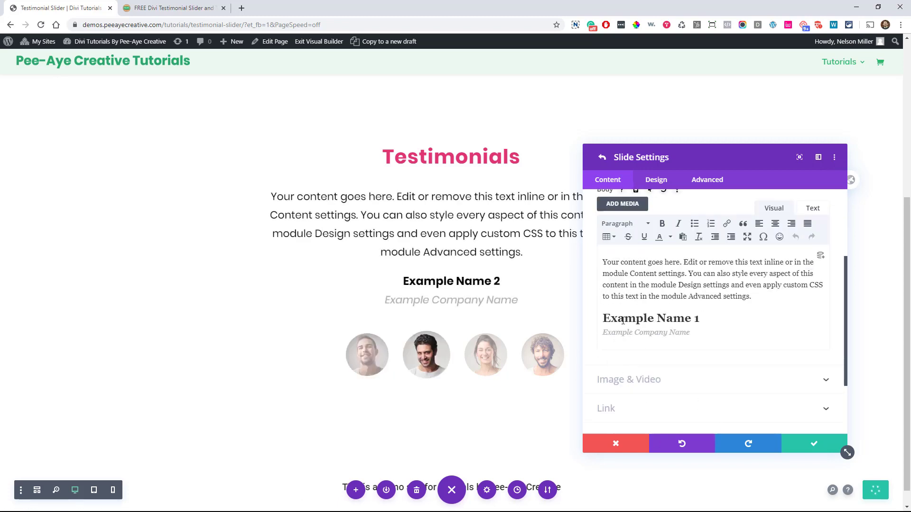
left_click(616, 446)
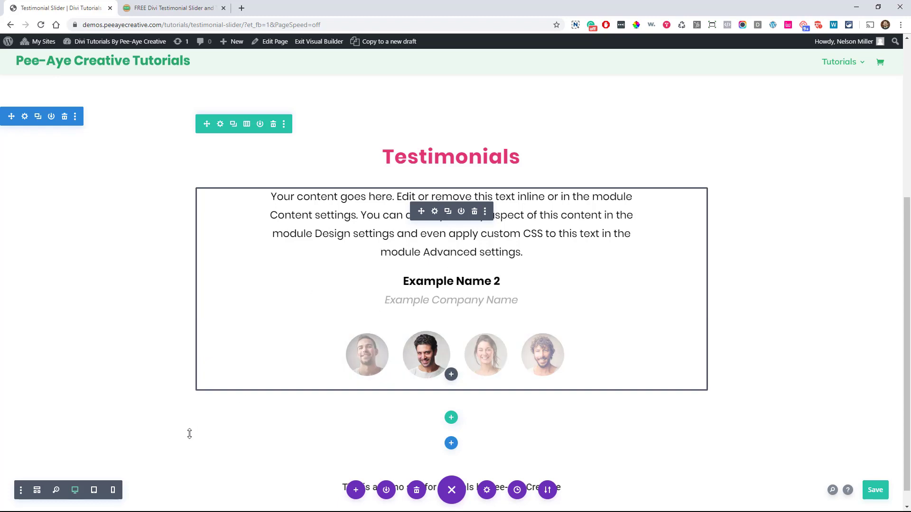
left_click(36, 492)
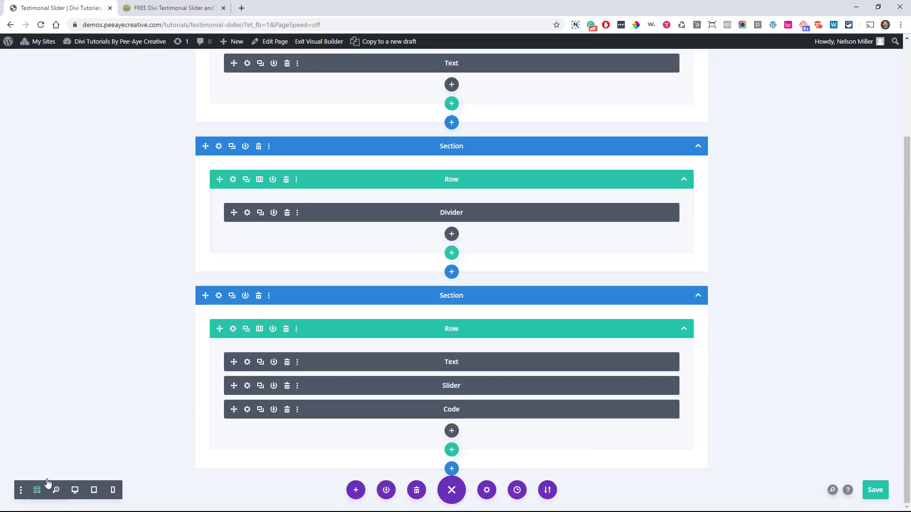
left_click(248, 409)
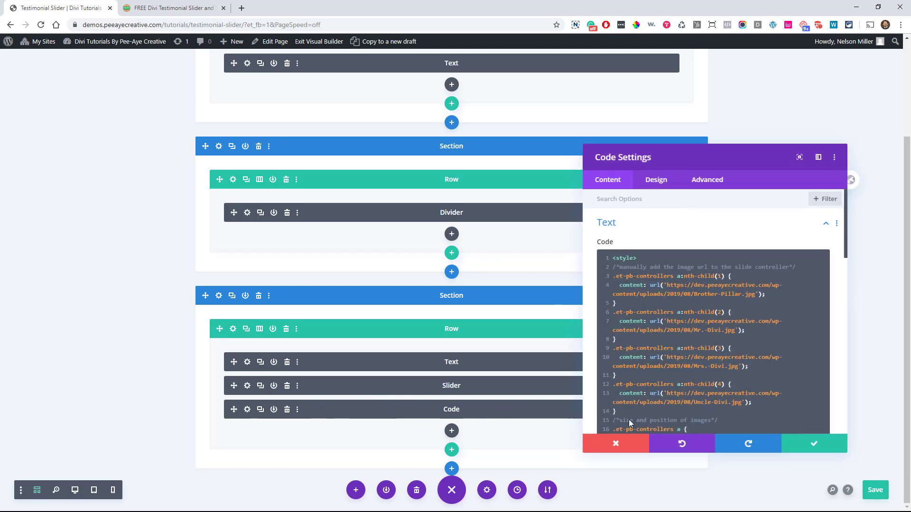
left_click_drag(847, 453, 864, 474)
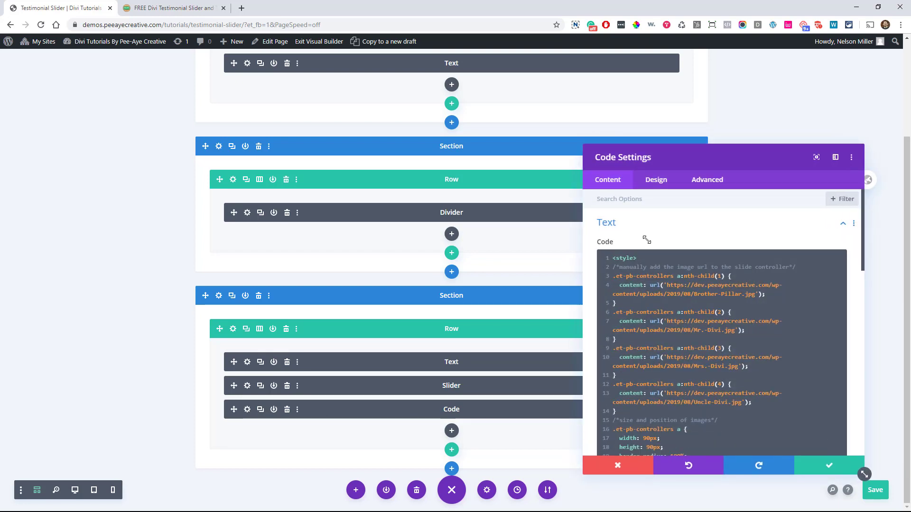
left_click_drag(663, 160, 606, 117)
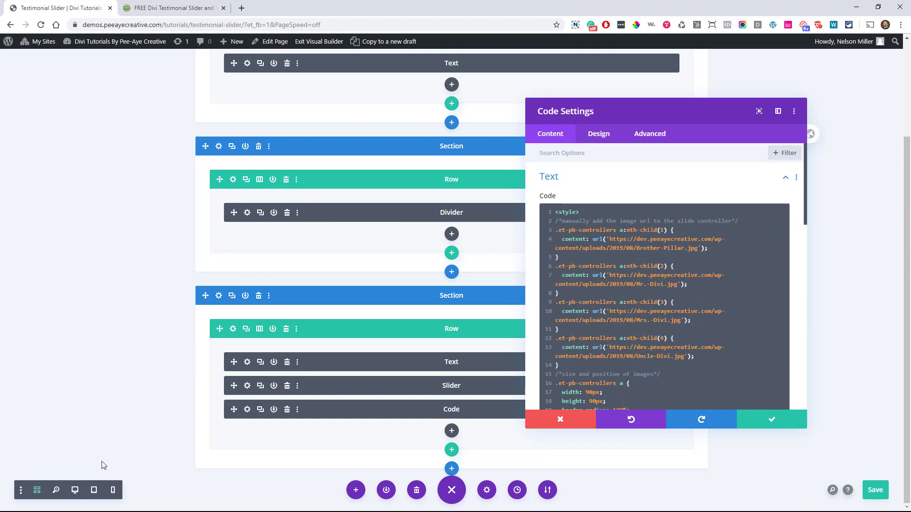
left_click(74, 490)
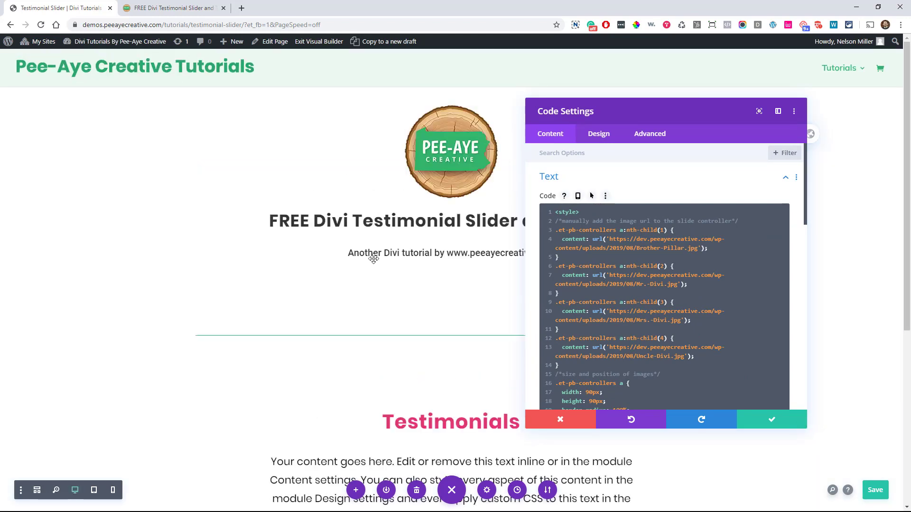
scroll(372, 261, "down", 5)
scroll(372, 266, "down", 1)
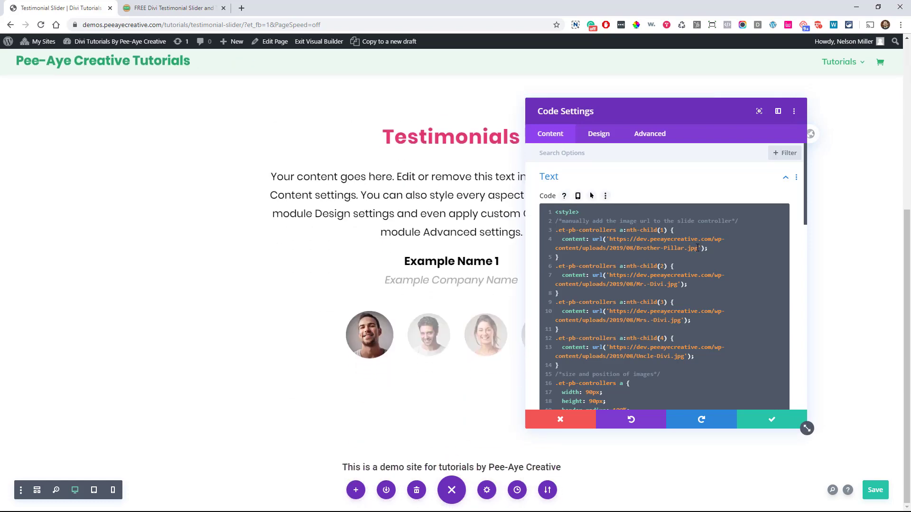
left_click_drag(689, 248, 625, 237)
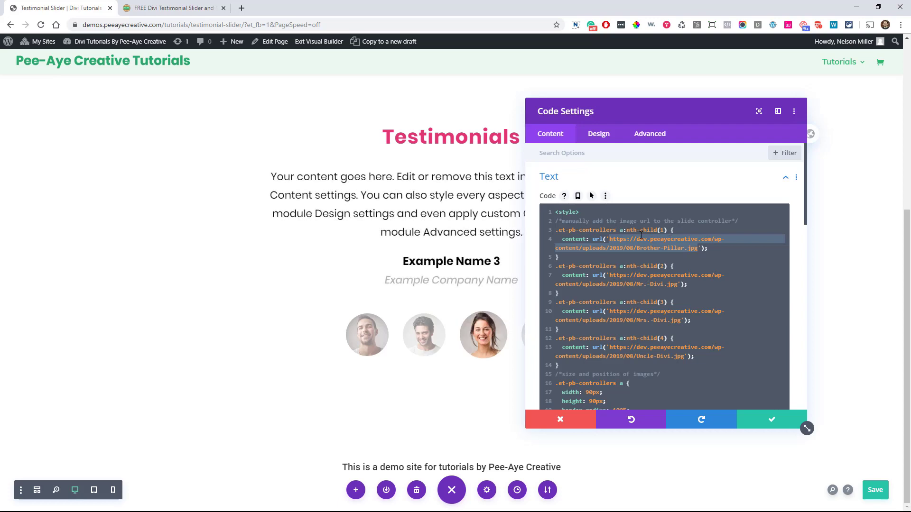
left_click(627, 249)
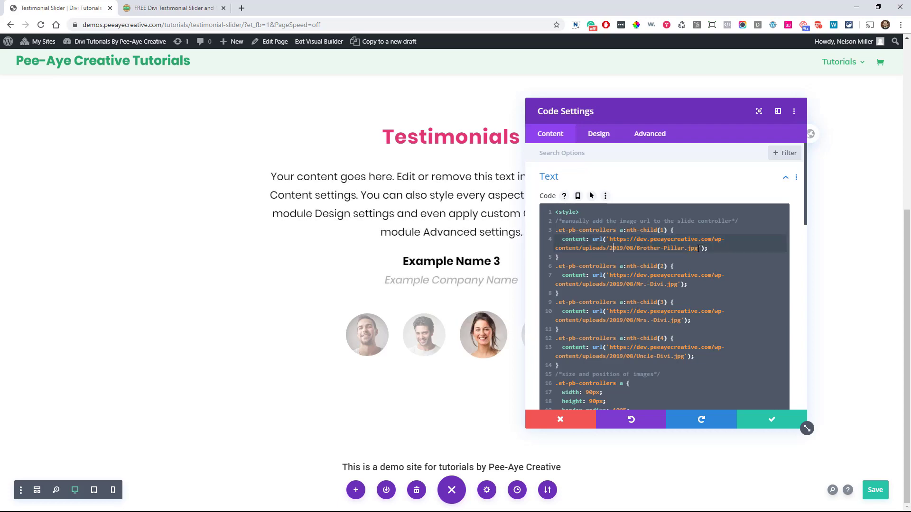
left_click_drag(698, 248, 613, 241)
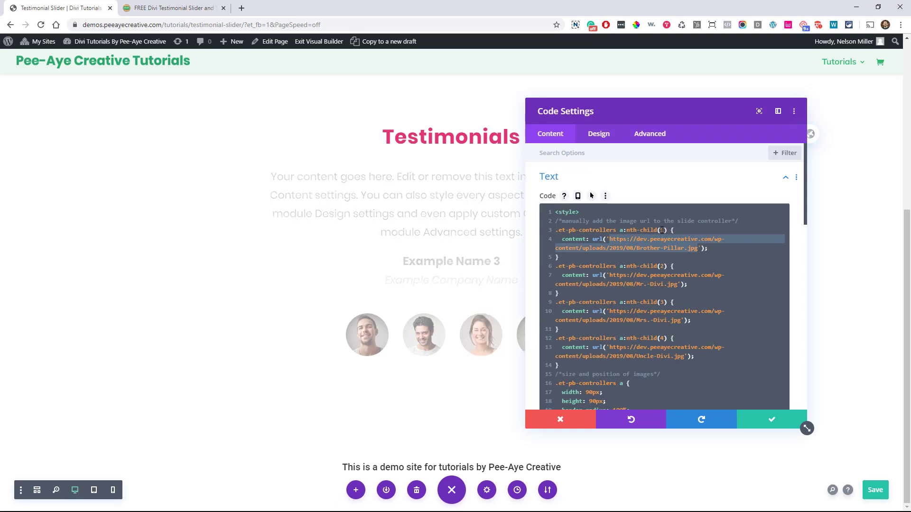
left_click(662, 231)
left_click(662, 268)
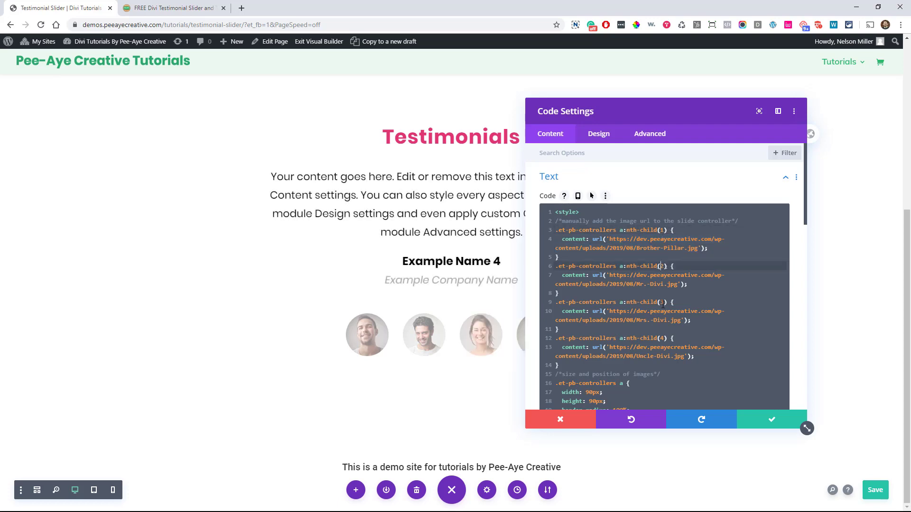
left_click(664, 302)
left_click(665, 339)
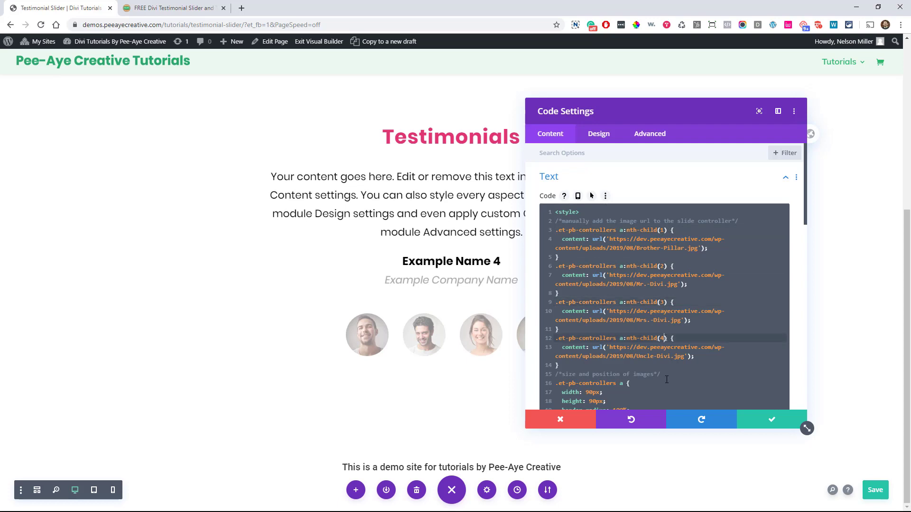
left_click_drag(687, 357, 611, 348)
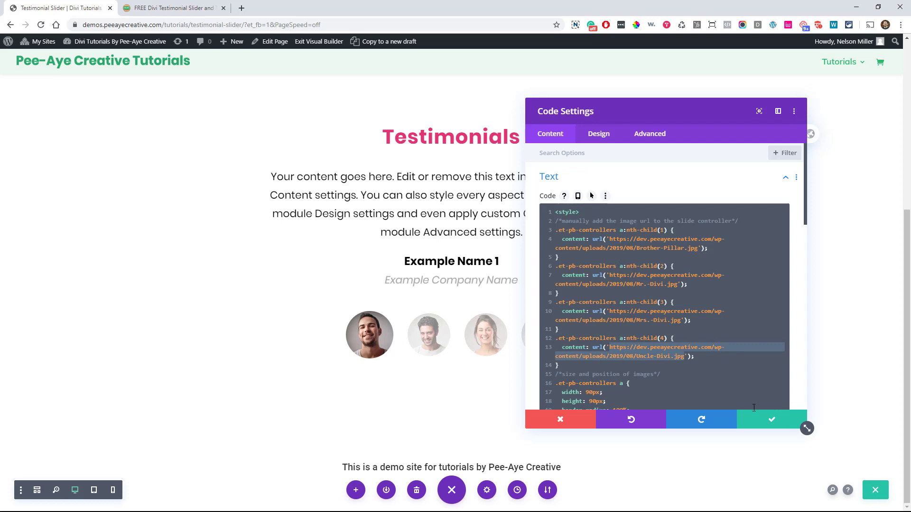
scroll(604, 188, "down", 5)
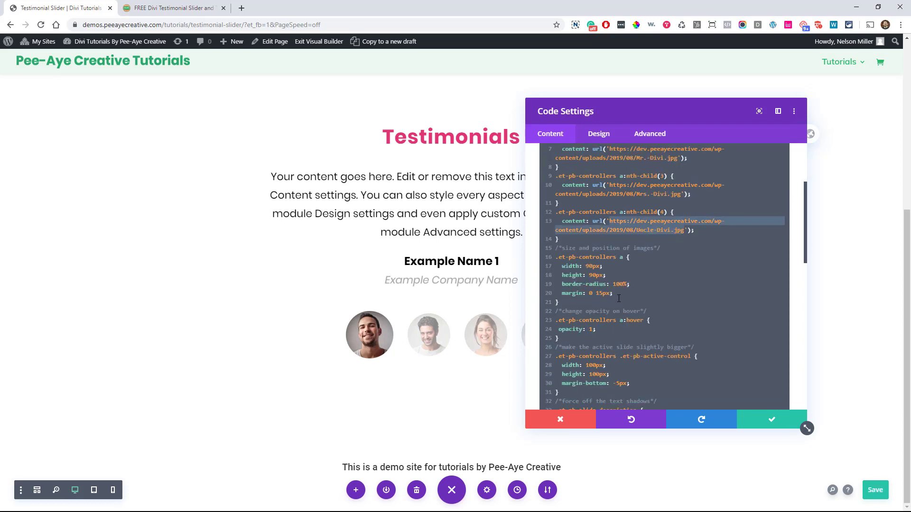
scroll(604, 183, "down", 5)
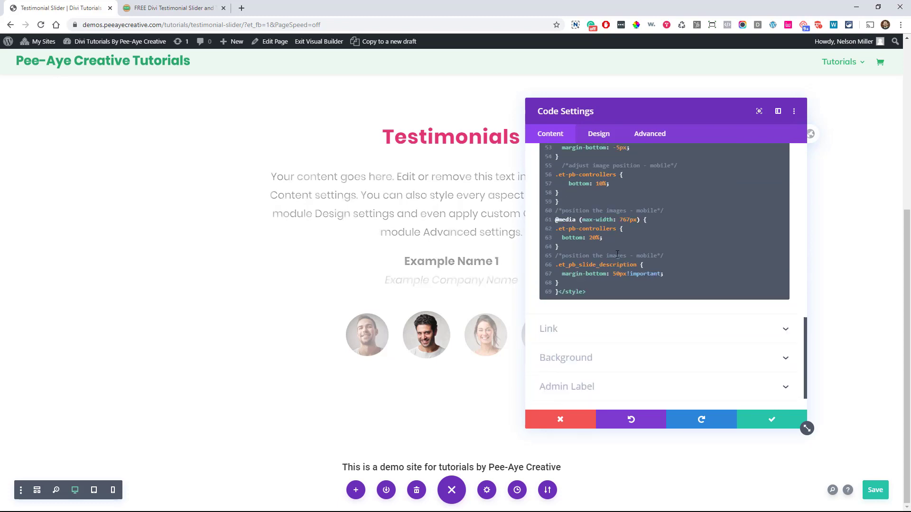
scroll(641, 258, "up", 5)
scroll(641, 259, "up", 4)
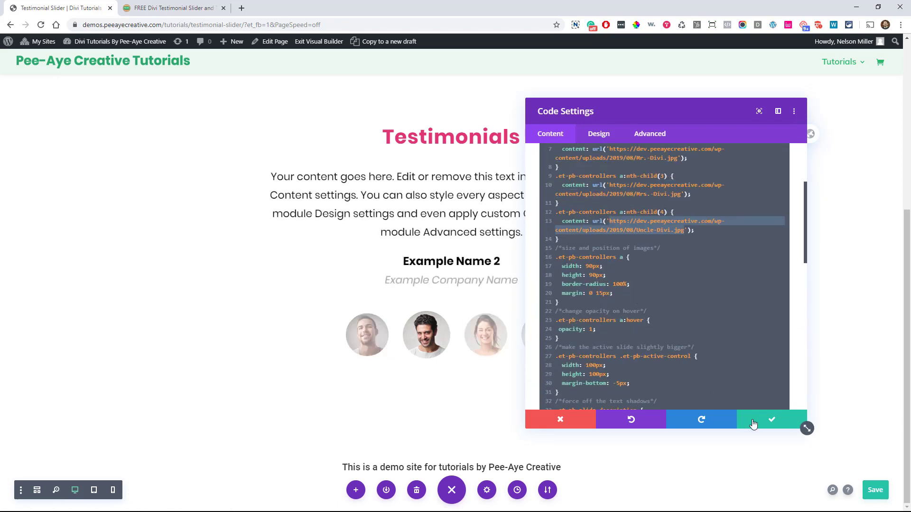
scroll(656, 255, "up", 4)
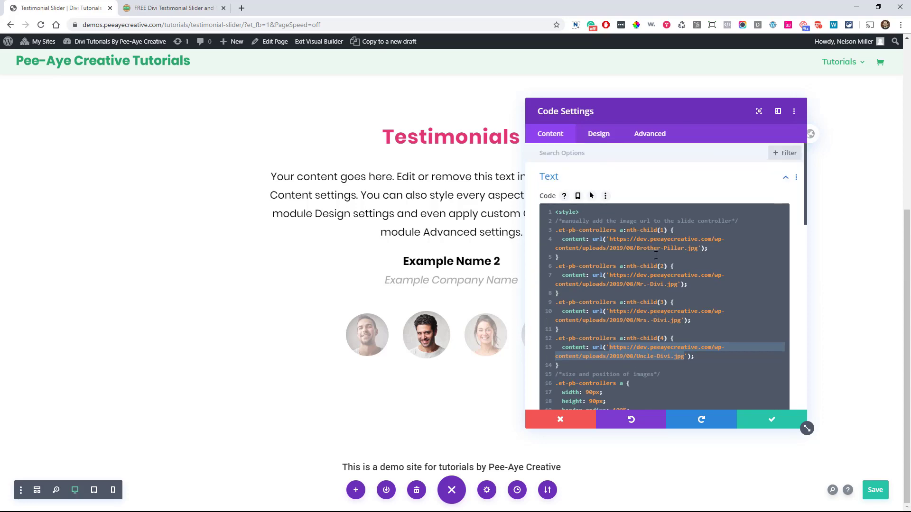
left_click_drag(610, 240, 691, 248)
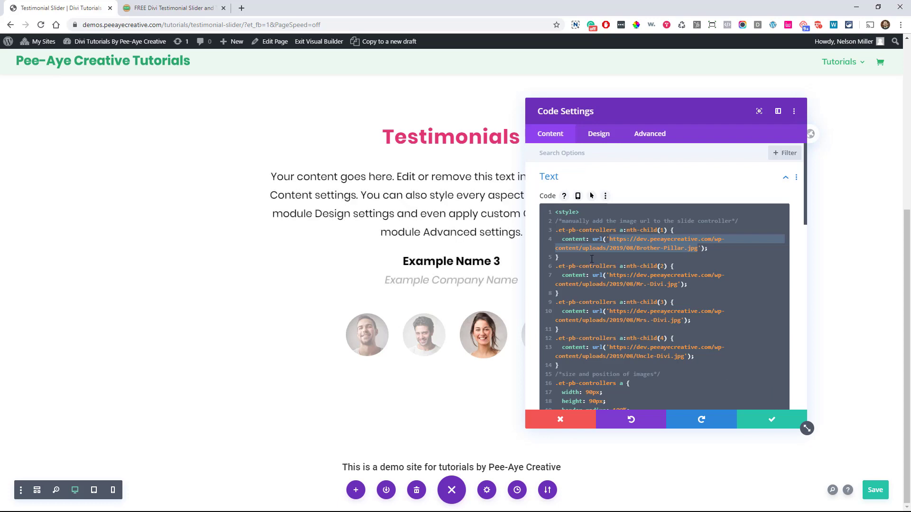
Save the Code module's CSS, then reopen and close its settings from wireframe view.
left_click(762, 421)
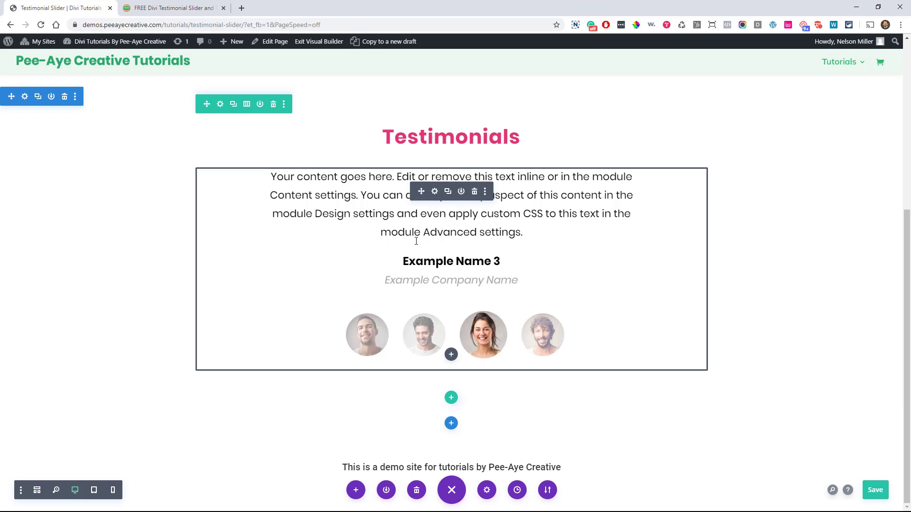
left_click(37, 490)
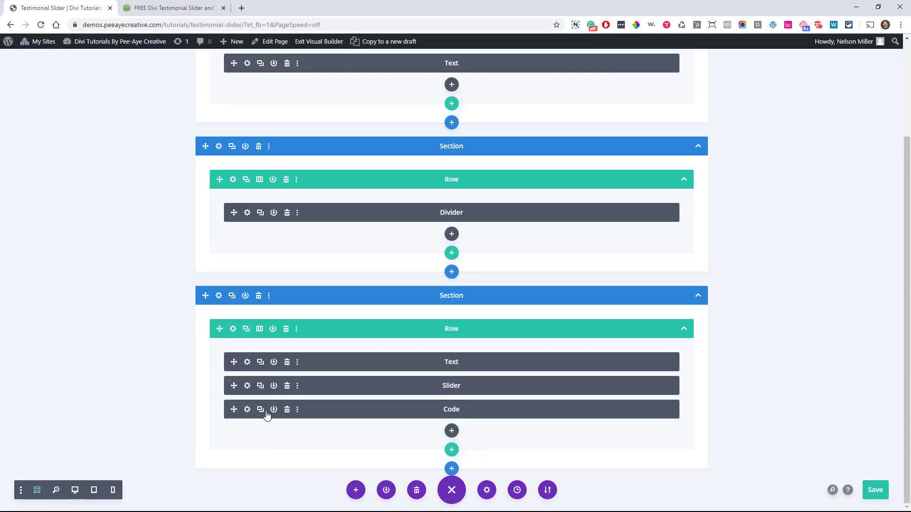
left_click(247, 410)
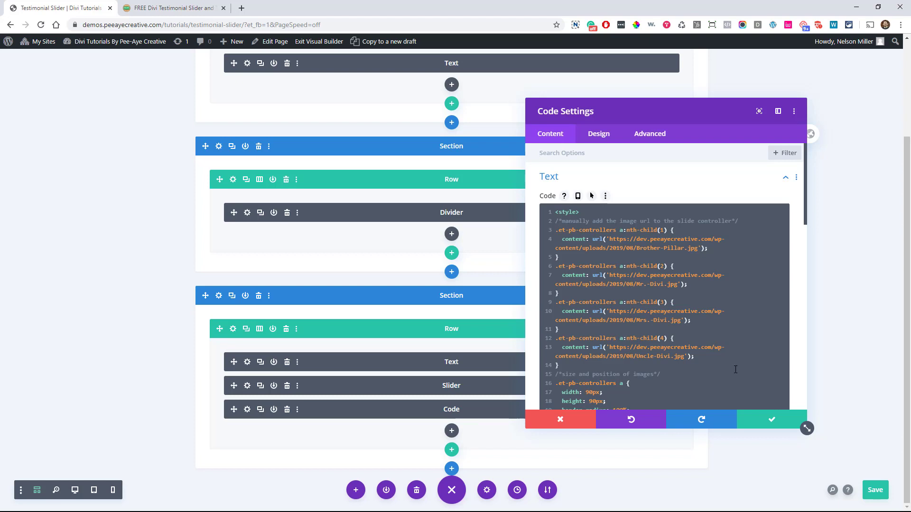
left_click(560, 419)
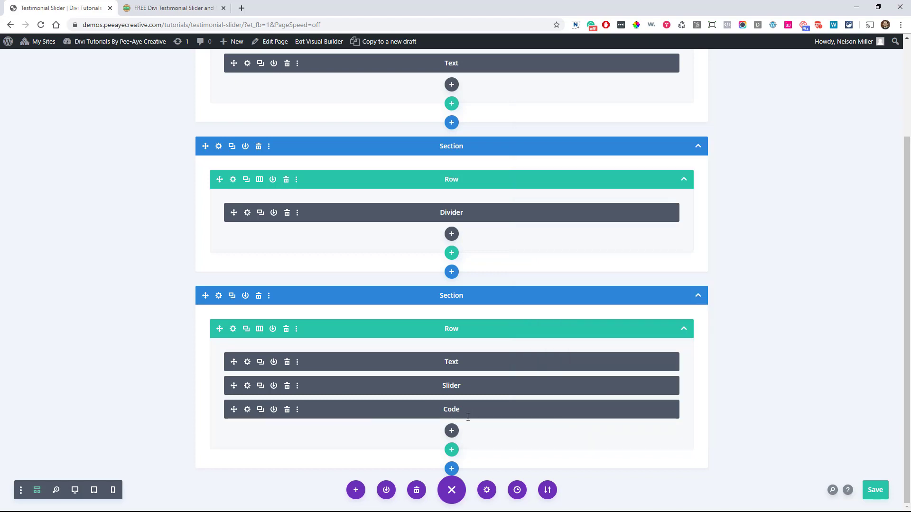
Return to desktop view and scroll to the slider, now showing Example Name 1.
left_click(78, 491)
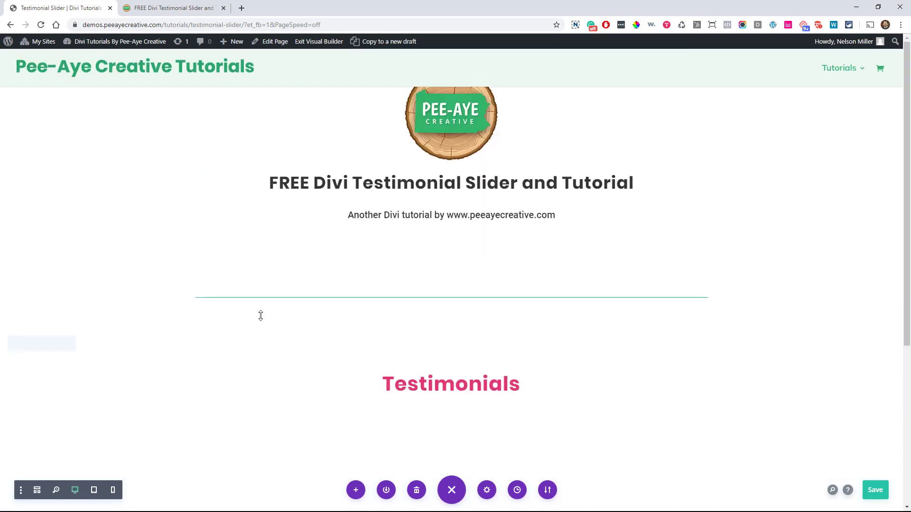
scroll(260, 315, "down", 5)
scroll(260, 315, "down", 2)
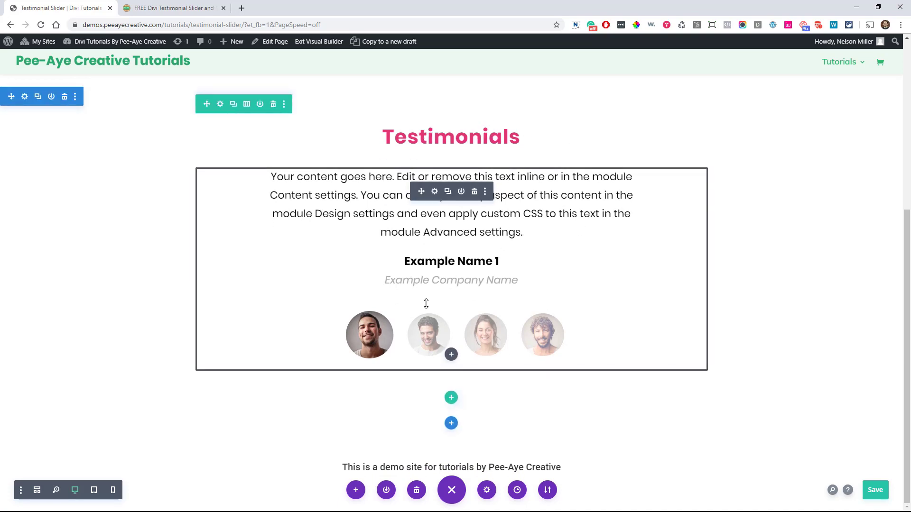
Back on the blog post, review the steps and CSS snippet, returning to the slider demo.
key("ctrl+Tab")
scroll(482, 280, "down", 7)
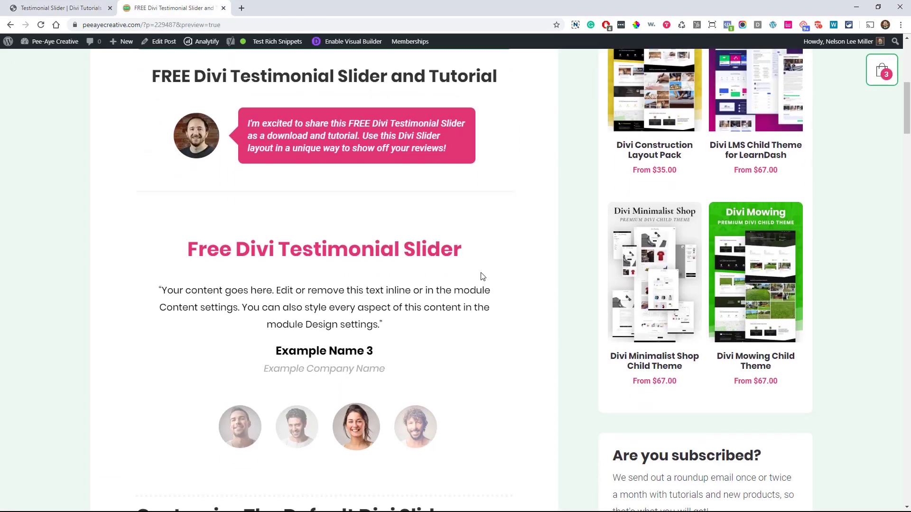
scroll(484, 286, "down", 9)
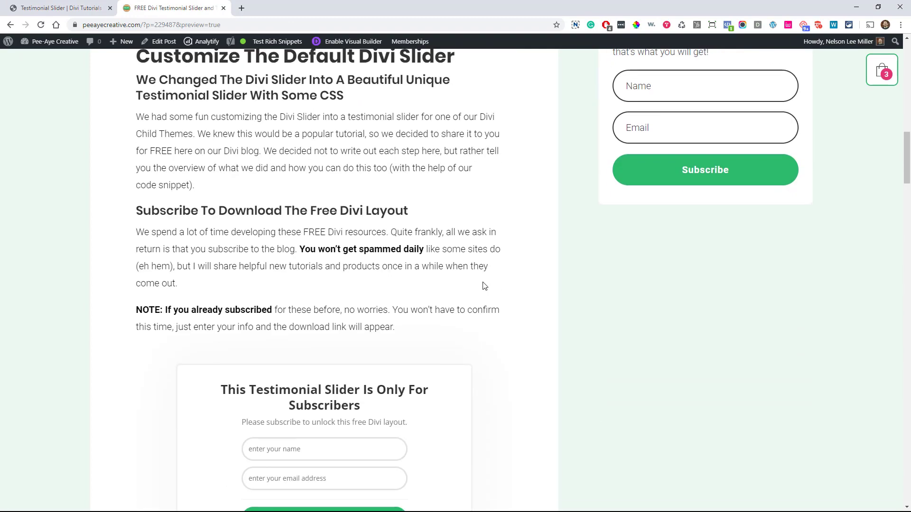
scroll(484, 285, "down", 11)
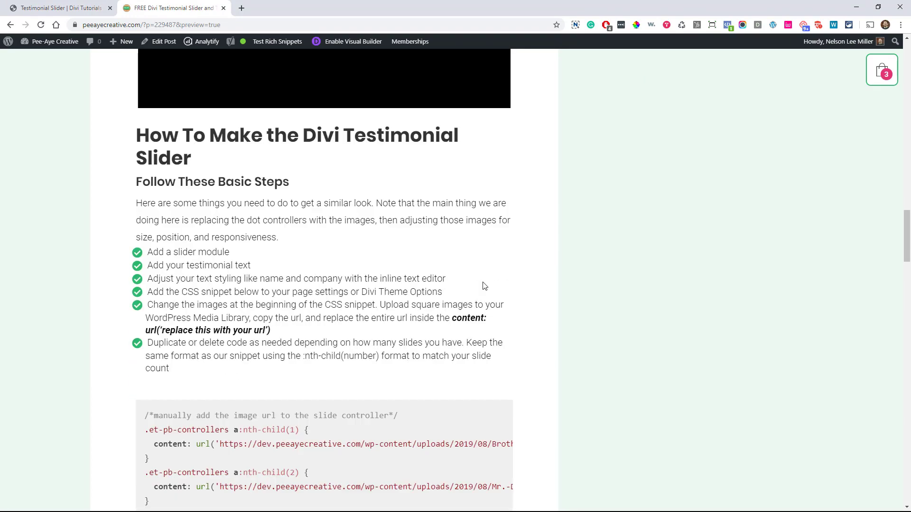
scroll(482, 282, "down", 4)
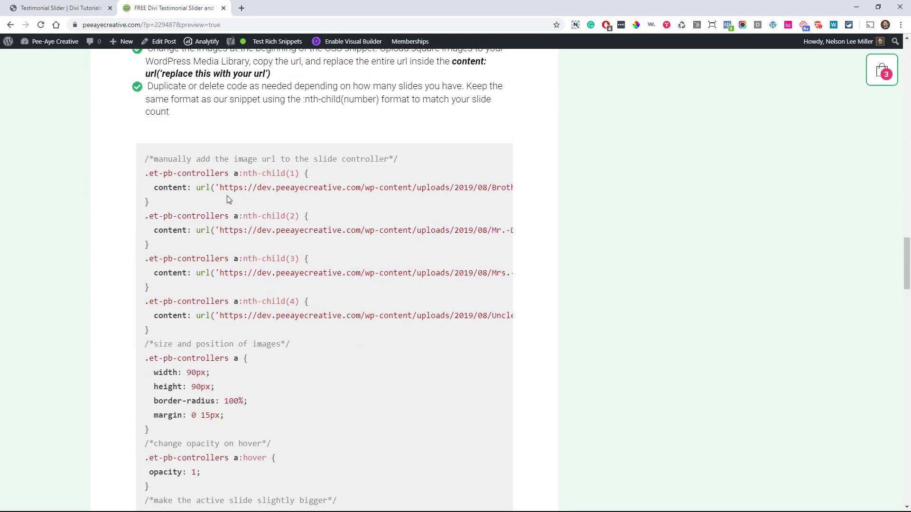
scroll(228, 197, "up", 3)
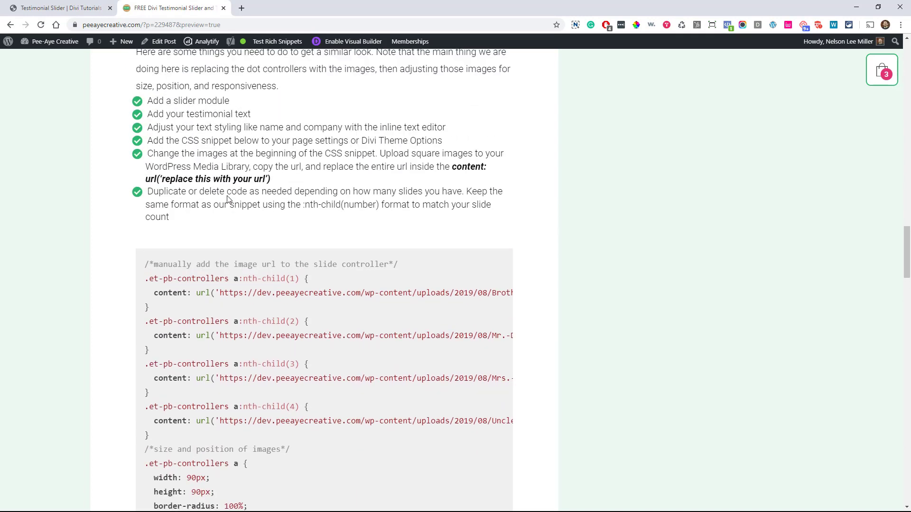
scroll(190, 196, "down", 2)
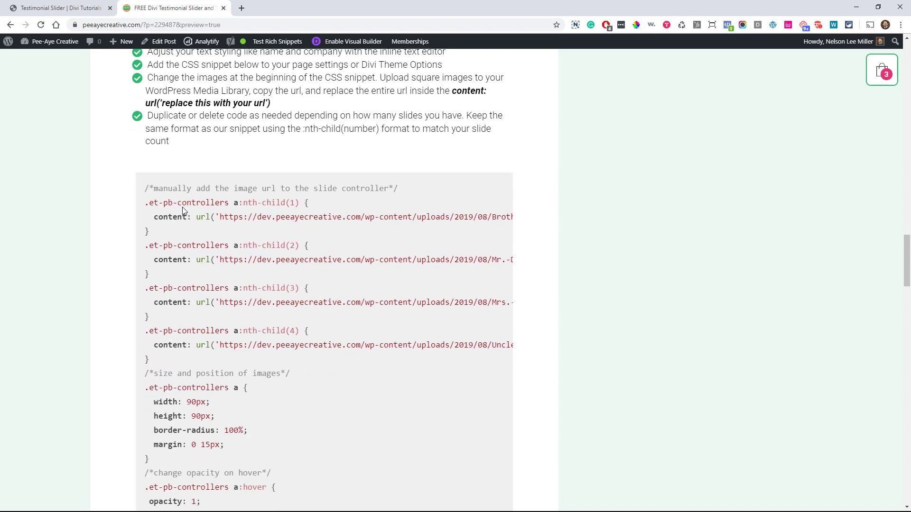
scroll(160, 147, "up", 2)
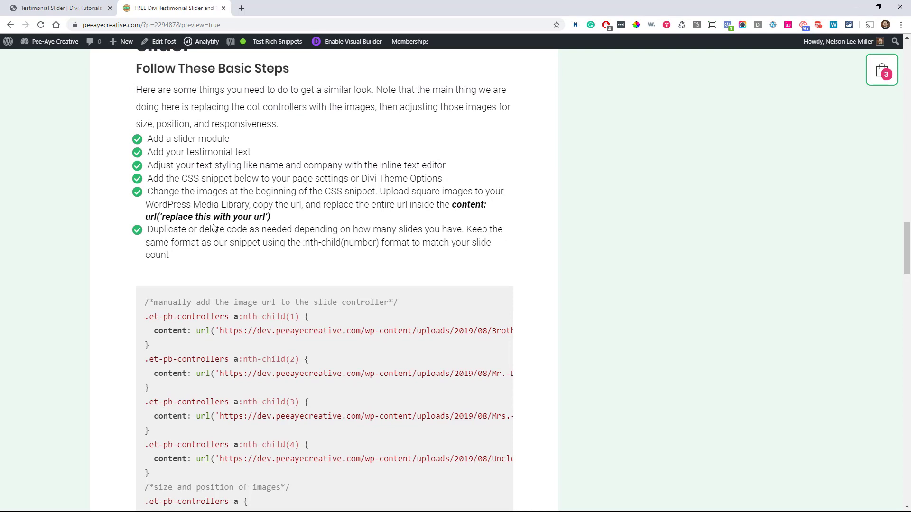
scroll(213, 228, "down", 4)
scroll(165, 152, "down", 16)
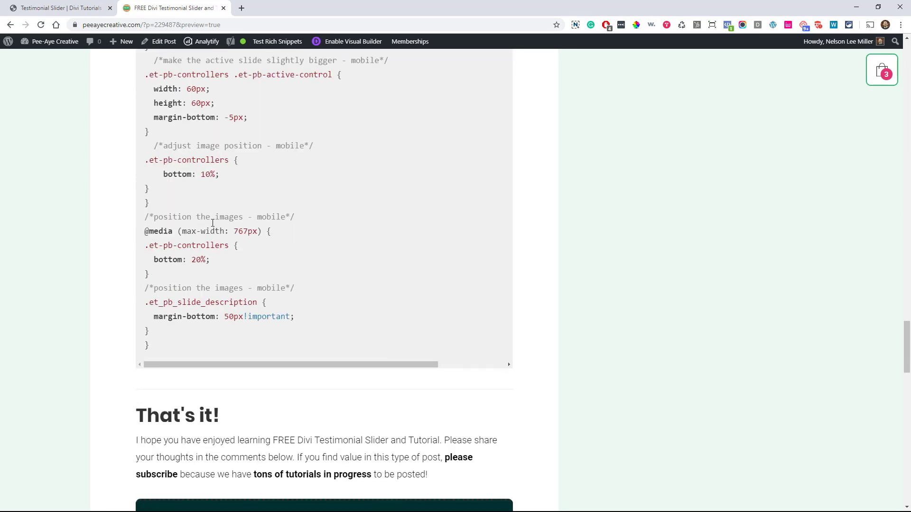
scroll(200, 221, "up", 18)
scroll(213, 220, "up", 8)
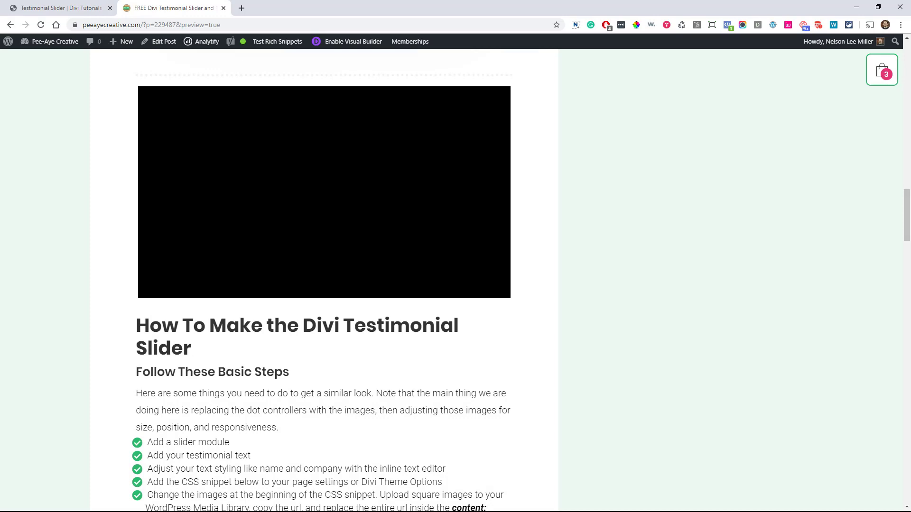
scroll(521, 359, "up", 15)
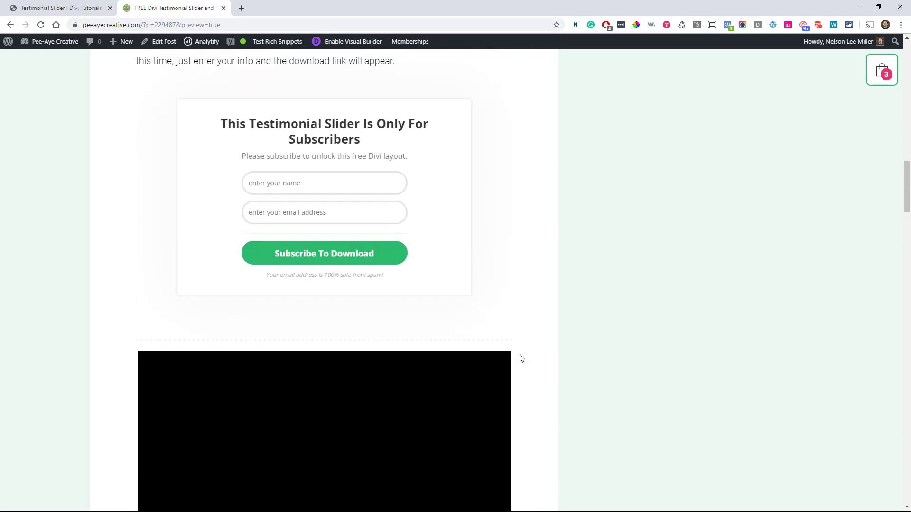
scroll(522, 359, "up", 7)
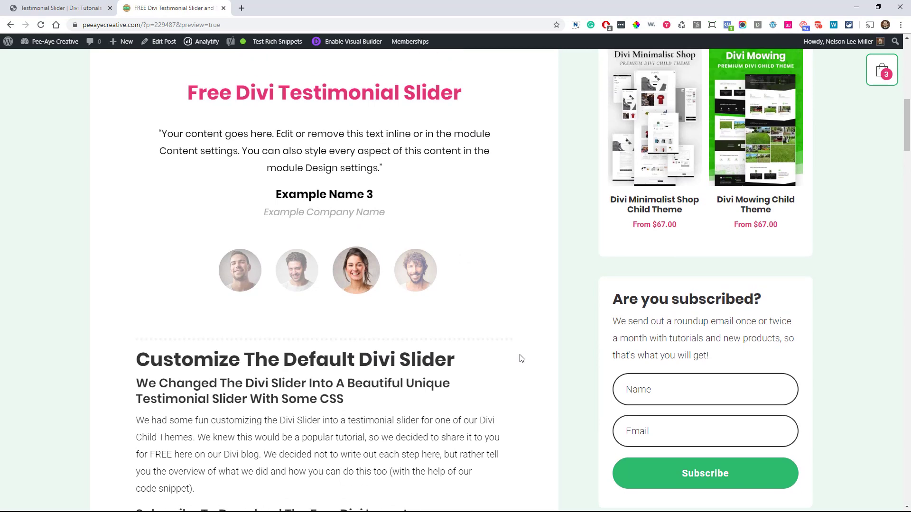
scroll(185, 254, "up", 2)
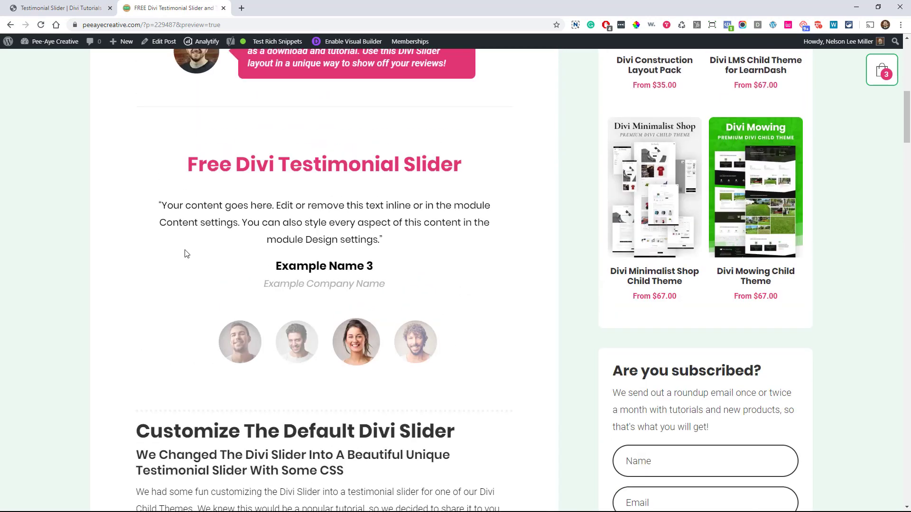